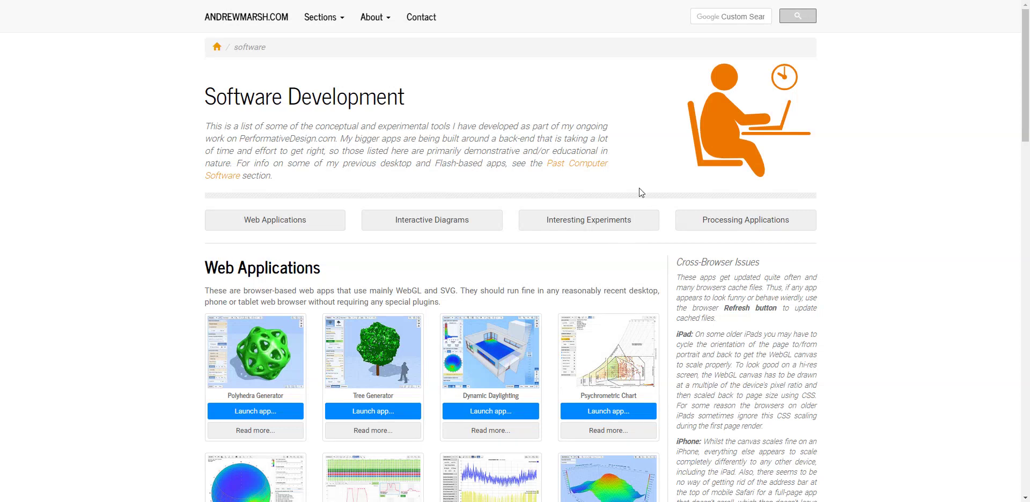
Step: Scroll the Software Development page down to the 2D Sun-Path entry in the Web Applications grid
{"action": "scroll", "coordinate": [639, 191], "scroll_direction": "down", "scroll_amount": 3}
{"action": "scroll", "coordinate": [639, 191], "scroll_direction": "down", "scroll_amount": 2}
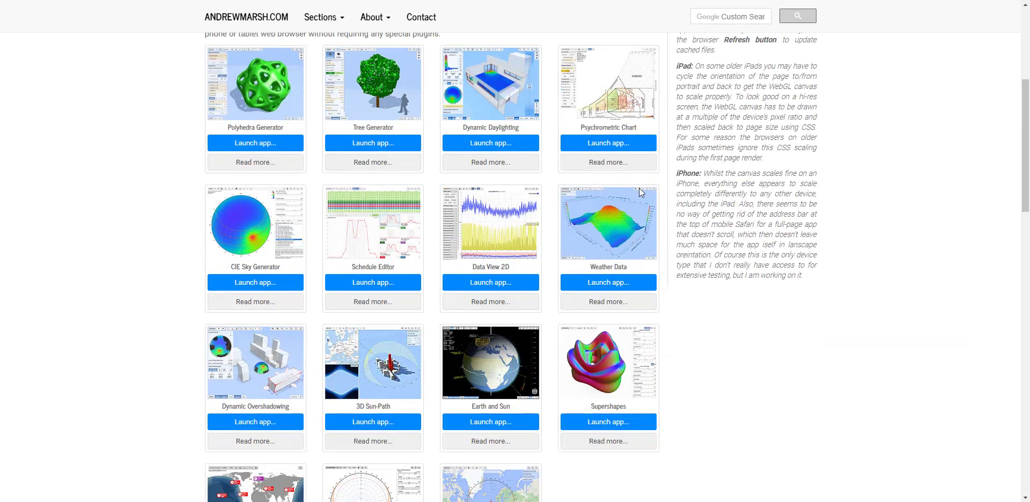
{"action": "scroll", "coordinate": [639, 188], "scroll_direction": "down", "scroll_amount": 2}
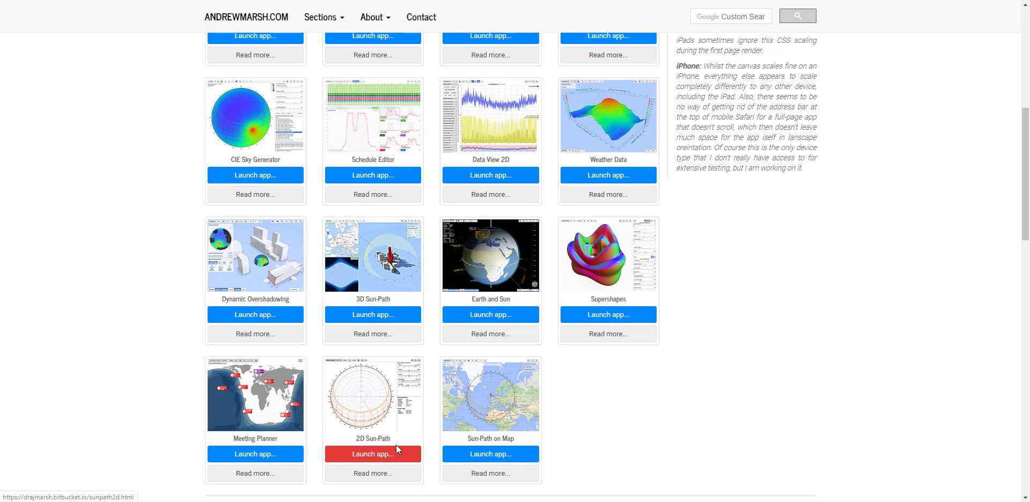
{"action": "scroll", "coordinate": [397, 445], "scroll_direction": "down", "scroll_amount": 1}
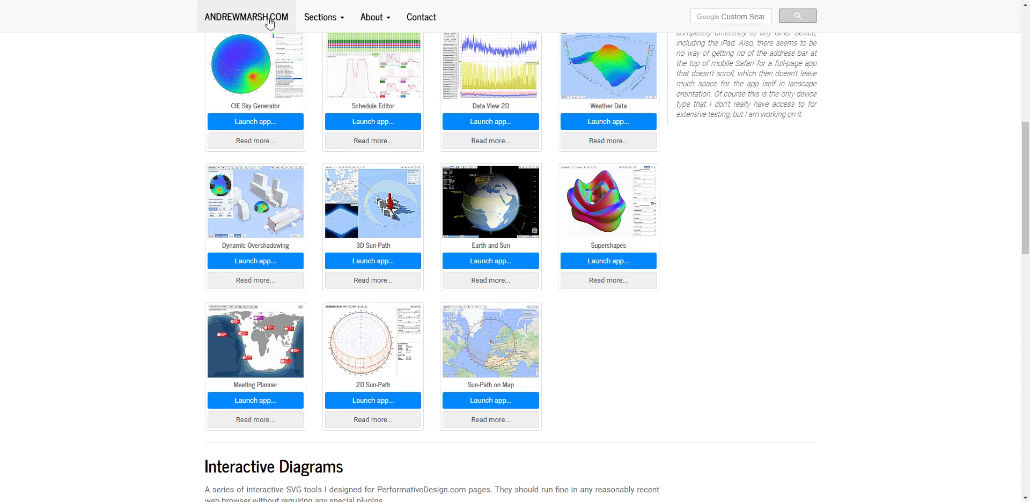
{"action": "scroll", "coordinate": [345, 129], "scroll_direction": "up", "scroll_amount": 3}
{"action": "scroll", "coordinate": [362, 263], "scroll_direction": "down", "scroll_amount": 3}
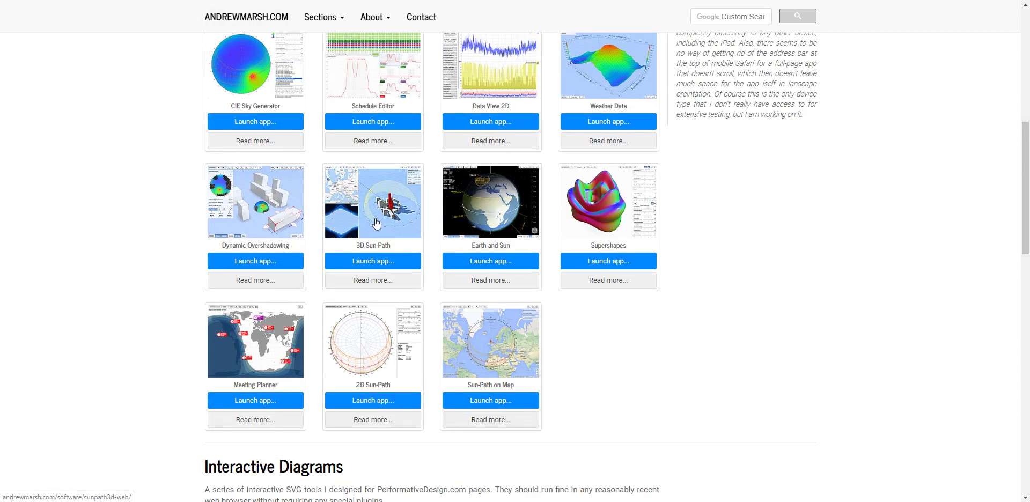
{"action": "scroll", "coordinate": [379, 221], "scroll_direction": "up", "scroll_amount": 5}
{"action": "scroll", "coordinate": [379, 221], "scroll_direction": "down", "scroll_amount": 16}
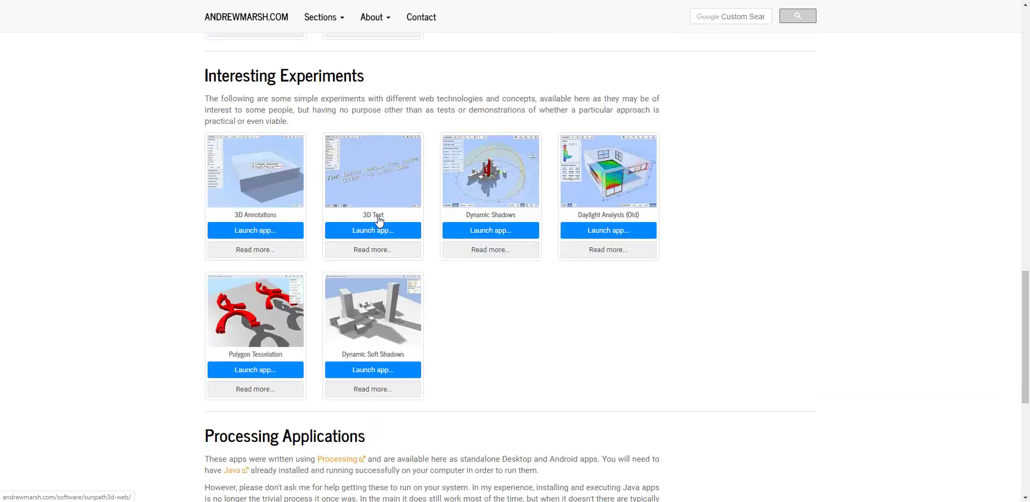
{"action": "scroll", "coordinate": [379, 221], "scroll_direction": "up", "scroll_amount": 8}
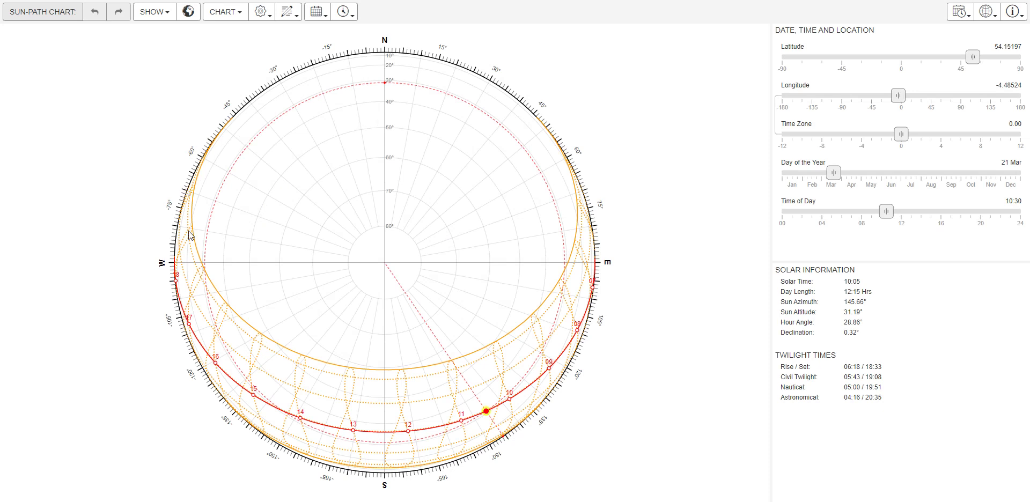
Step: Switch the chart to Stereographic, try Equidistant, then return to the Stereographic Sun-Path
{"action": "left_click", "coordinate": [236, 19]}
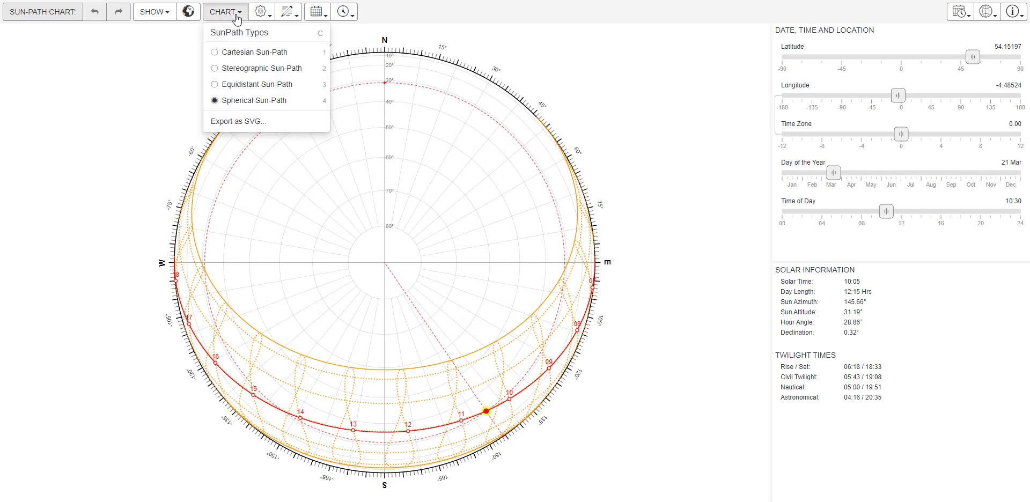
{"action": "left_click", "coordinate": [215, 68]}
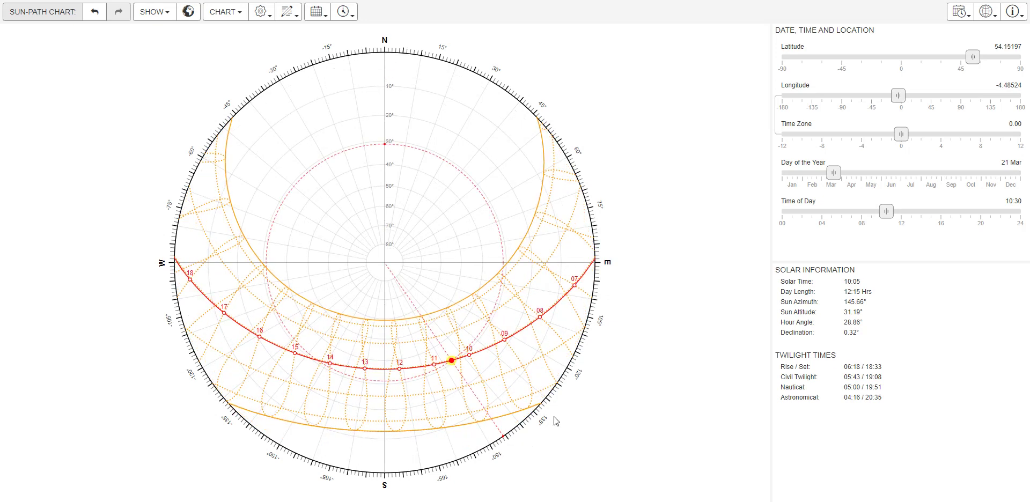
{"action": "left_click", "coordinate": [230, 12]}
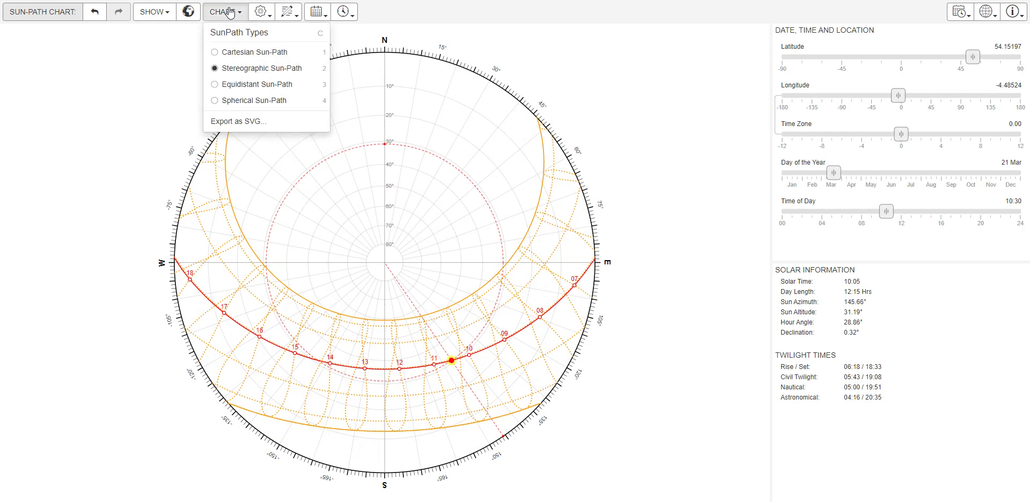
{"action": "left_click", "coordinate": [240, 86]}
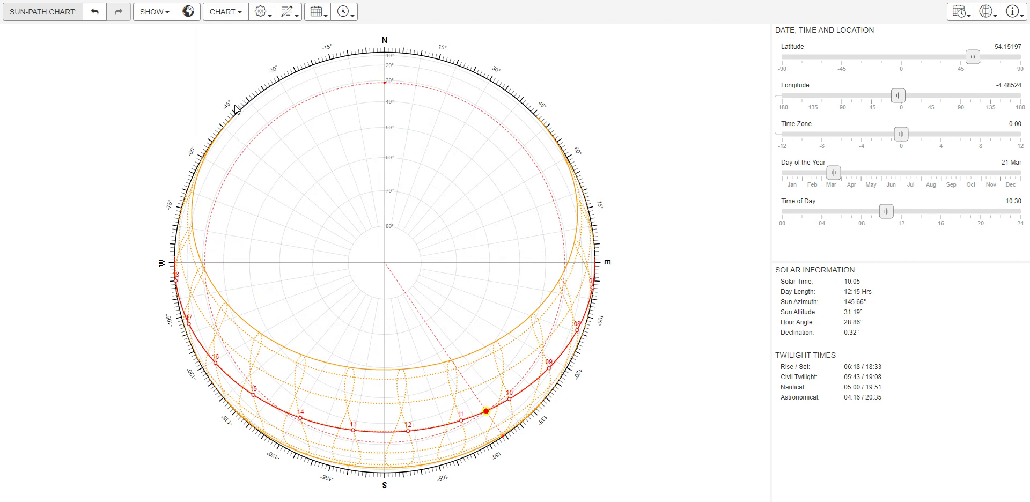
{"action": "left_click", "coordinate": [226, 13]}
{"action": "left_click", "coordinate": [234, 67]}
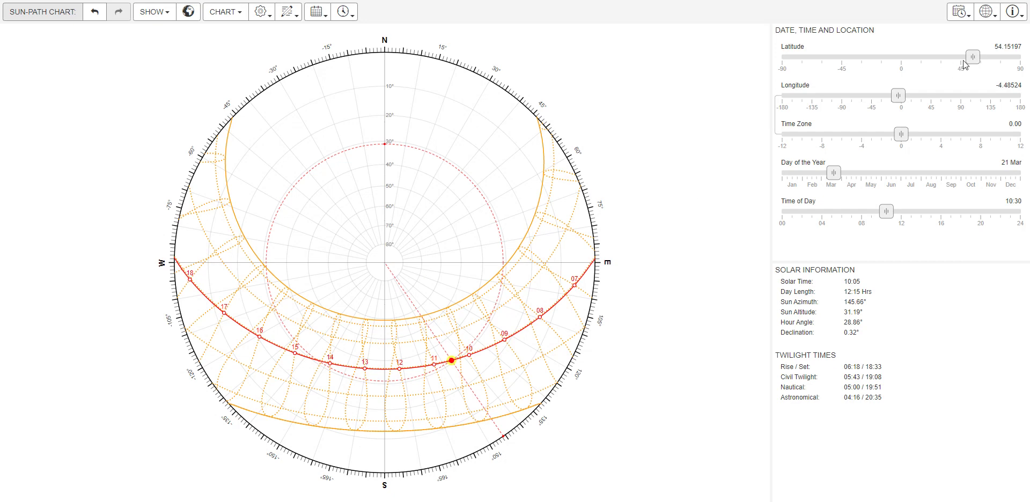
Step: Drag latitude to 52.00° north and longitude to 0.00°, giving sunrise 06:00 and sunset 18:15
{"action": "left_click_drag", "start_coordinate": [975, 58], "coordinate": [845, 61]}
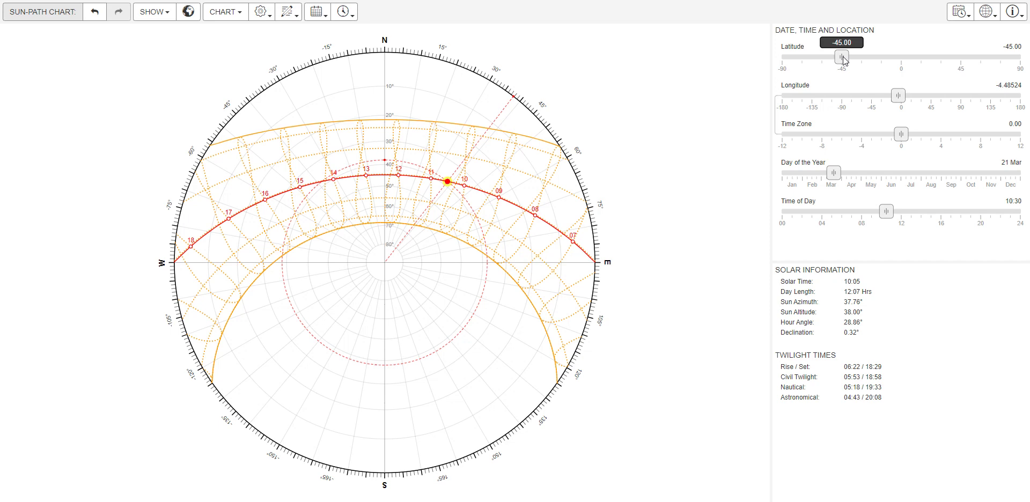
{"action": "left_click_drag", "start_coordinate": [845, 60], "coordinate": [972, 61]}
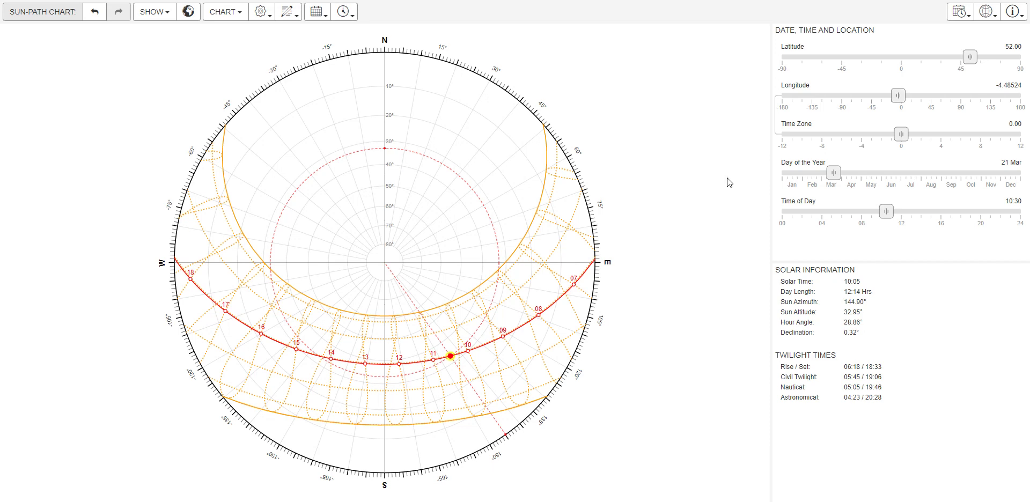
{"action": "mouse_move", "coordinate": [899, 97]}
{"action": "left_click_drag", "start_coordinate": [899, 97], "coordinate": [902, 97]}
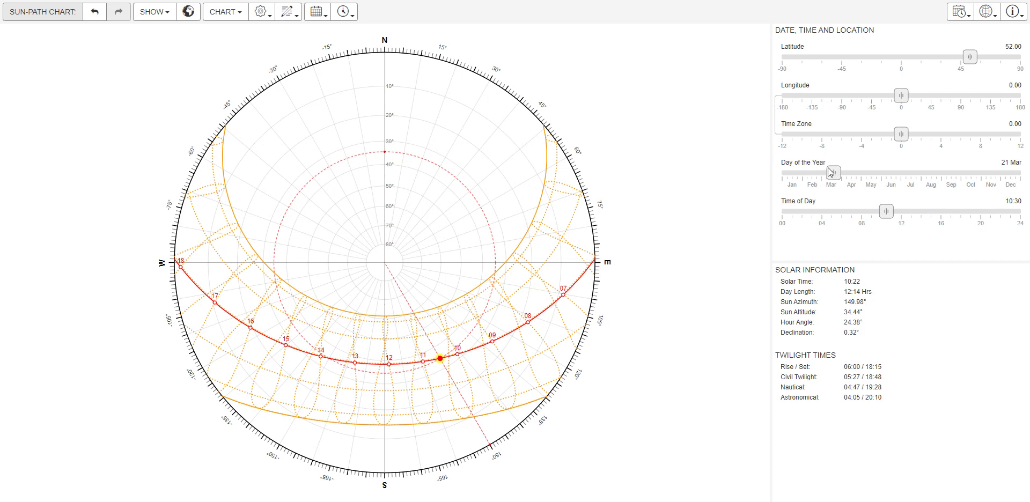
Step: Slide the date from 21 Mar through late summer and settle on 21 Apr
{"action": "left_click_drag", "start_coordinate": [837, 177], "coordinate": [940, 177]}
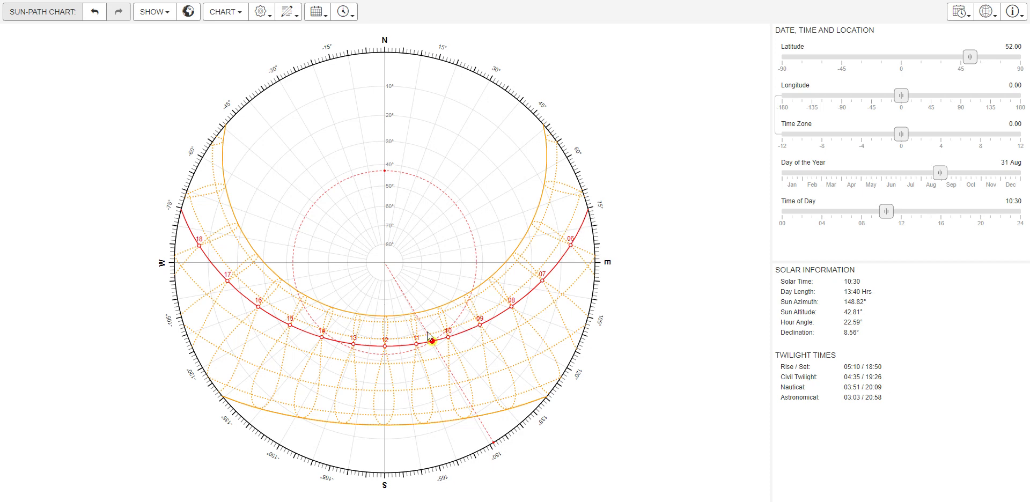
{"action": "left_click_drag", "start_coordinate": [940, 173], "coordinate": [854, 175]}
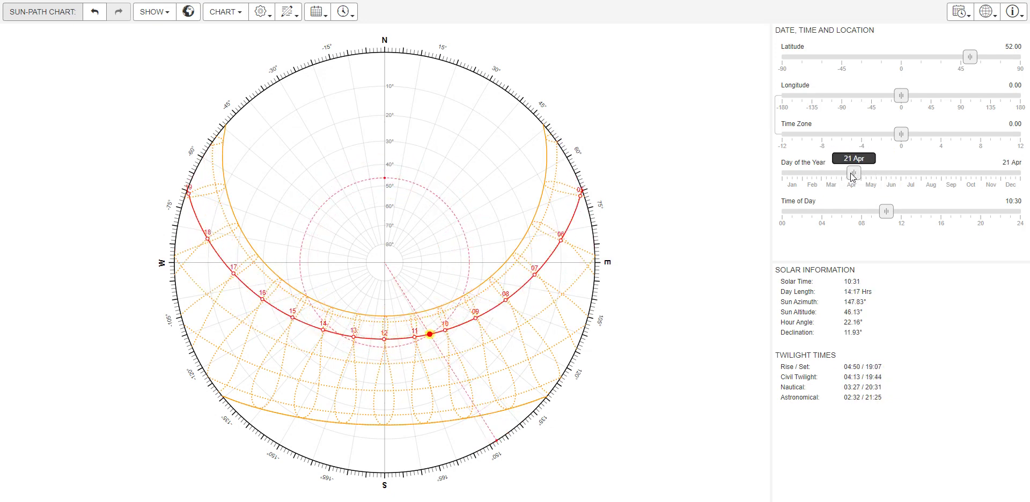
Step: Jump the date to the summer solstice, 21 Jun, from Useful Dates
{"action": "left_click", "coordinate": [960, 16]}
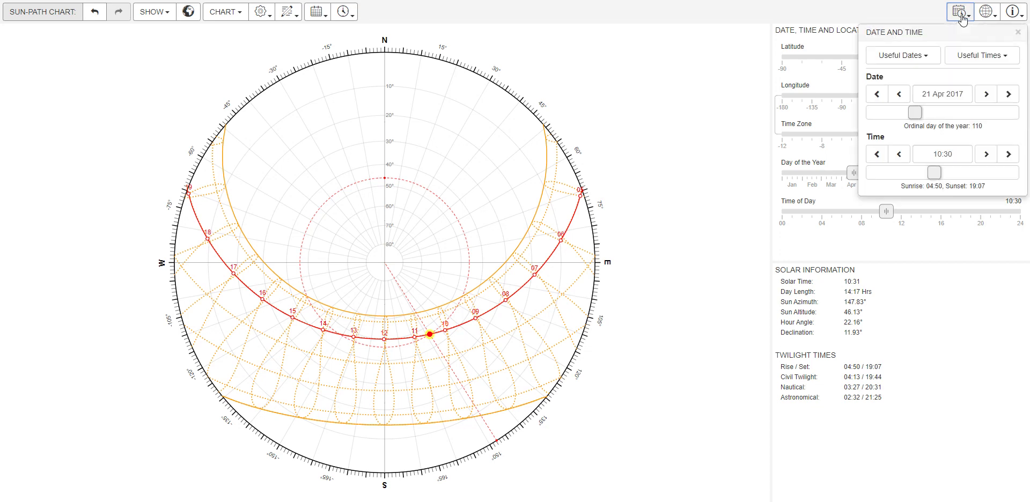
{"action": "left_click", "coordinate": [928, 58]}
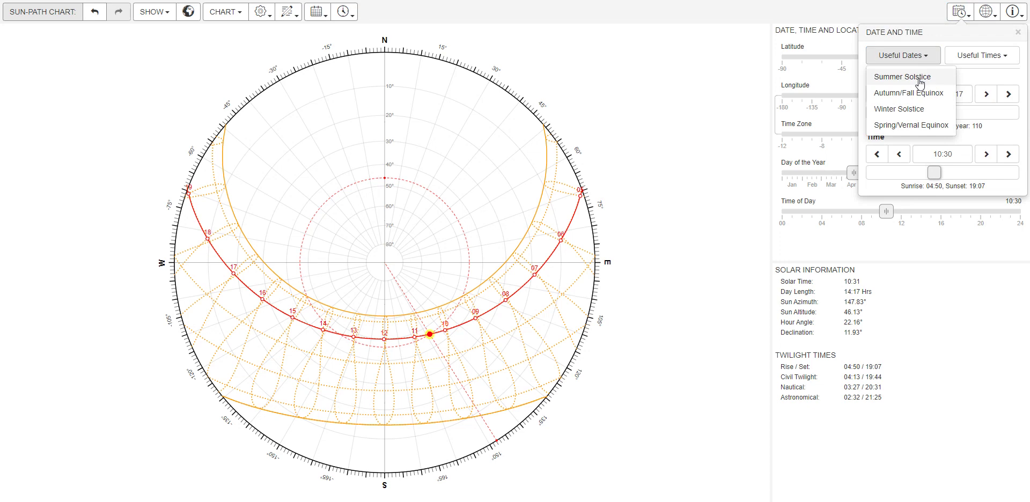
{"action": "left_click", "coordinate": [920, 80]}
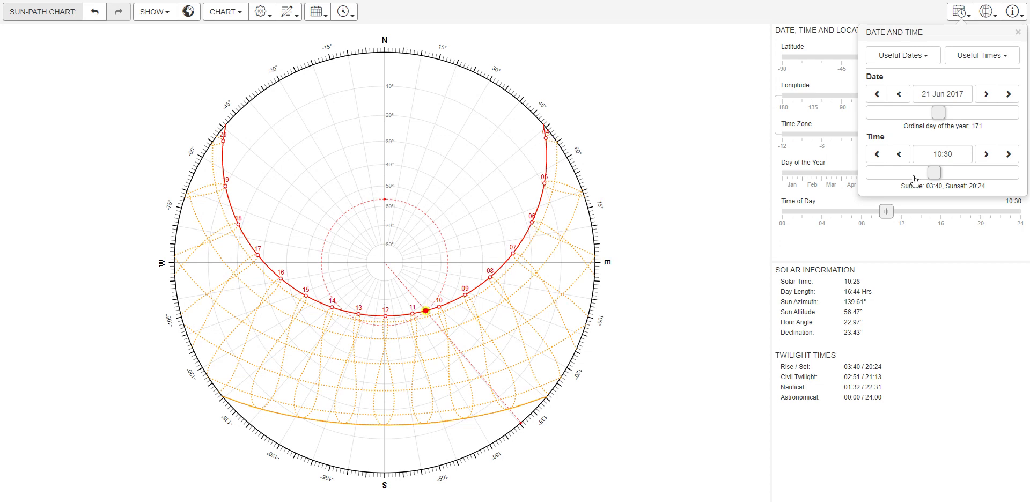
Step: Set the time of day to exactly 12:00, putting the sun at 61.44° altitude
{"action": "left_click_drag", "start_coordinate": [934, 172], "coordinate": [943, 174]}
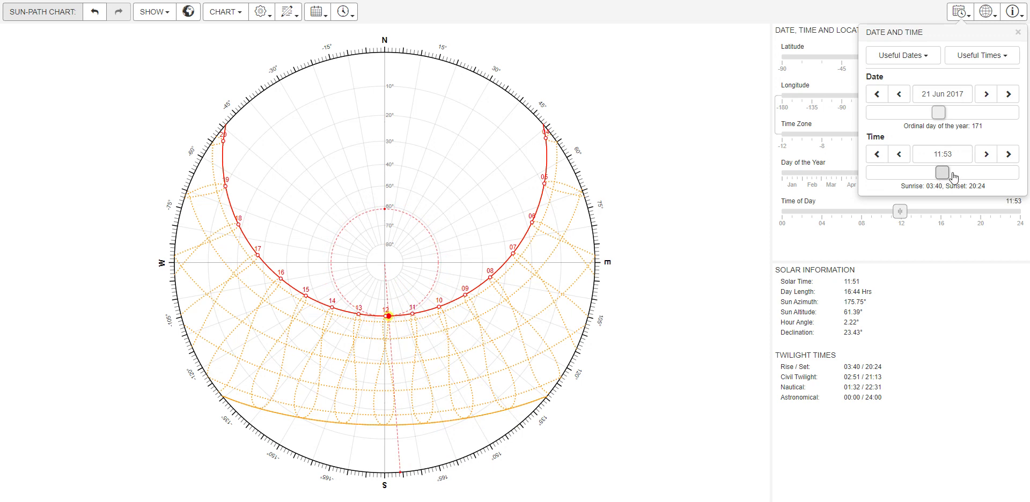
{"action": "left_click_drag", "start_coordinate": [944, 175], "coordinate": [947, 175]}
{"action": "left_click", "coordinate": [899, 155]}
{"action": "left_click", "coordinate": [899, 154]}
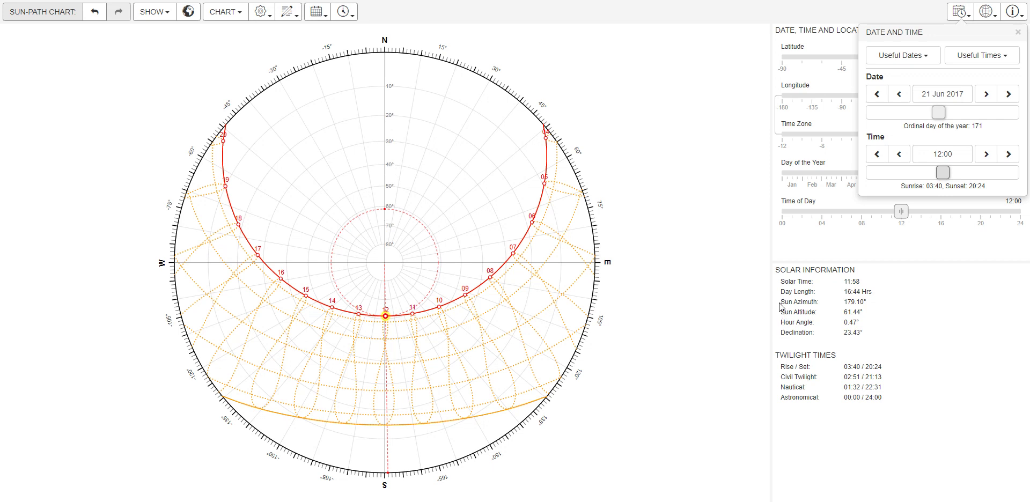
Step: Close the date settings and highlight the Sun Altitude and Sun Azimuth readings
{"action": "left_click", "coordinate": [798, 311]}
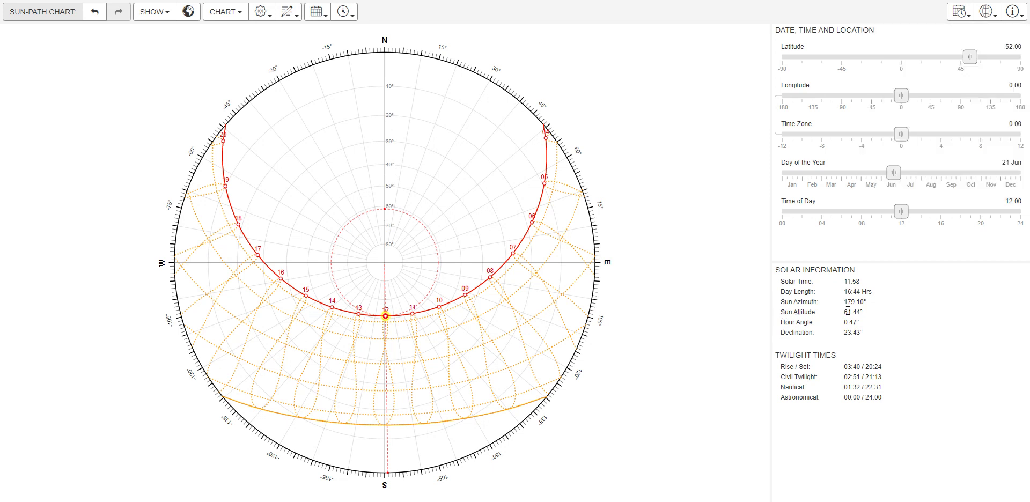
{"action": "left_click_drag", "start_coordinate": [864, 312], "coordinate": [782, 316]}
{"action": "left_click", "coordinate": [885, 329]}
{"action": "left_click_drag", "start_coordinate": [783, 301], "coordinate": [873, 305]}
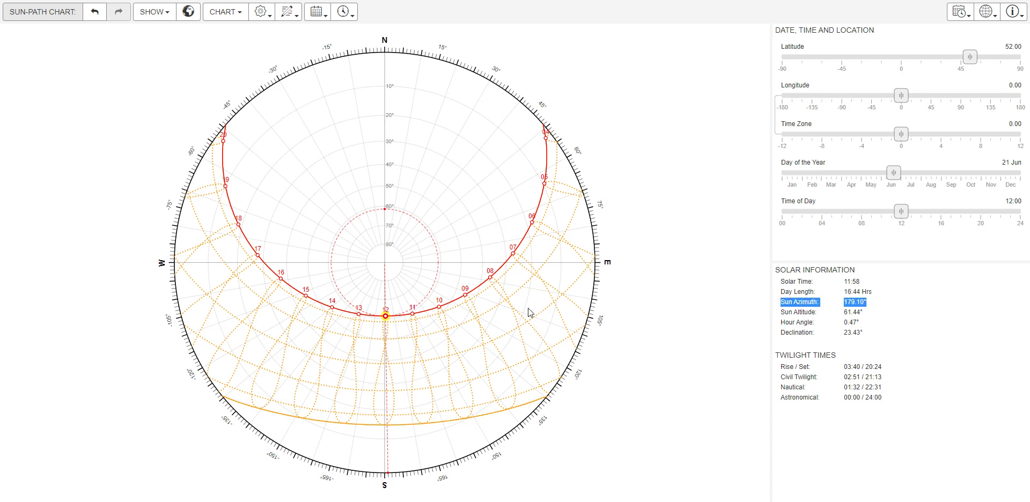
Step: Sweep the time from 09:45 through 05:20 to about 20:15, near sunset at 0.65° altitude
{"action": "left_click_drag", "start_coordinate": [904, 210], "coordinate": [866, 213]}
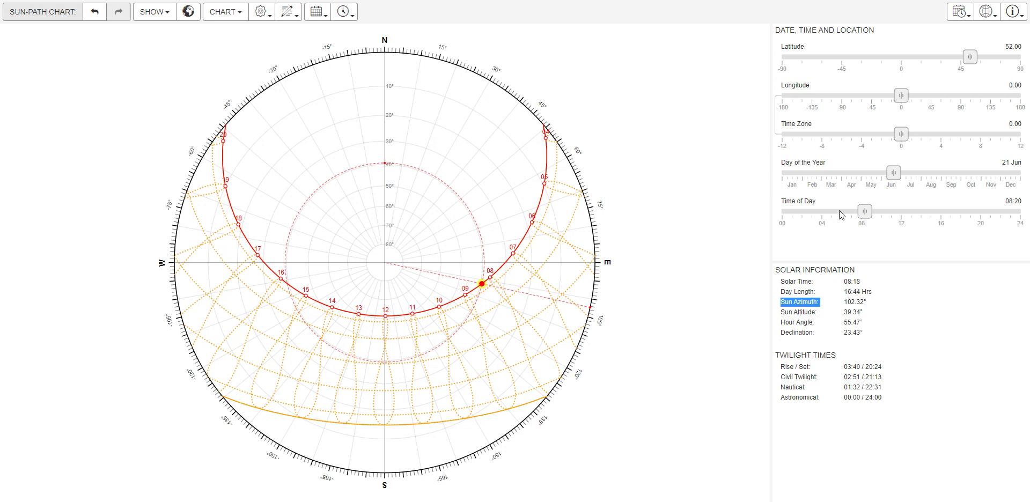
{"action": "left_click_drag", "start_coordinate": [866, 213], "coordinate": [819, 217]}
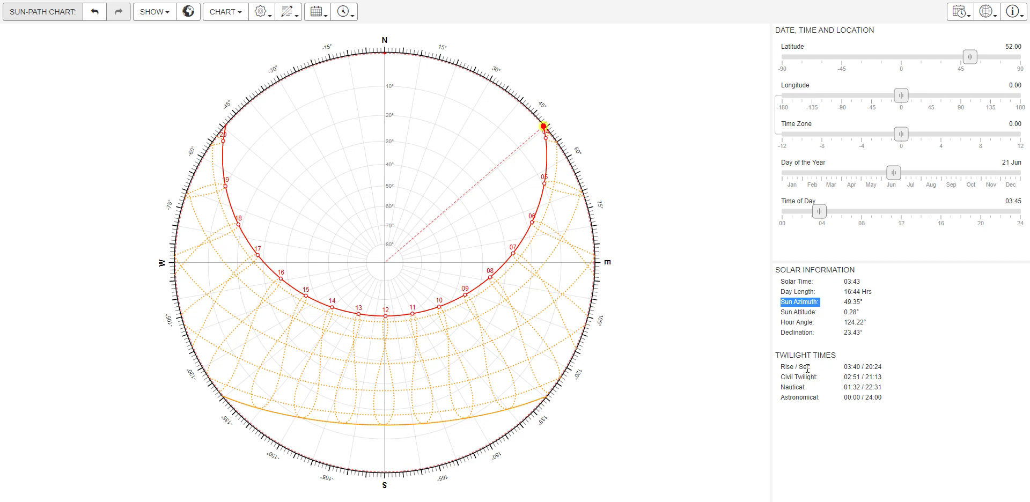
{"action": "left_click_drag", "start_coordinate": [783, 368], "coordinate": [891, 373]}
{"action": "left_click", "coordinate": [906, 372]}
{"action": "left_click_drag", "start_coordinate": [827, 212], "coordinate": [954, 203]}
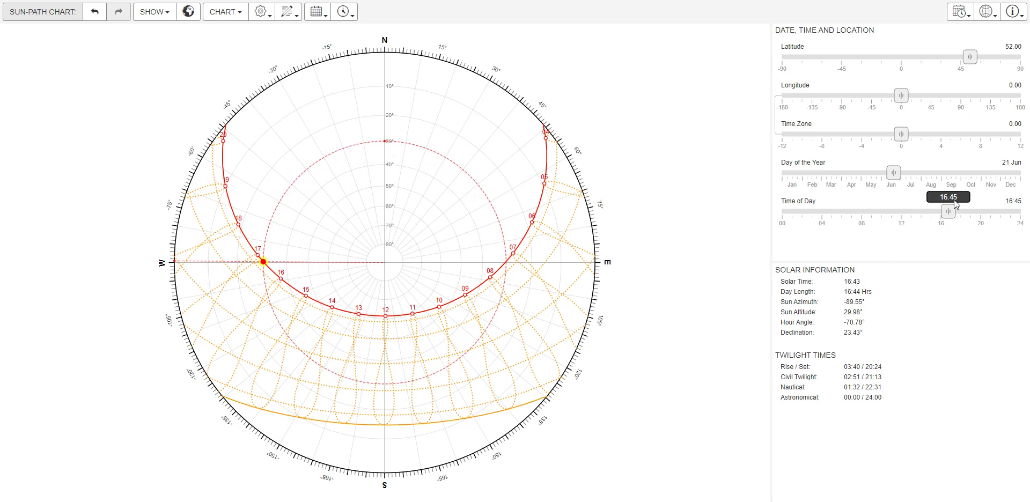
{"action": "left_click_drag", "start_coordinate": [954, 199], "coordinate": [990, 206]}
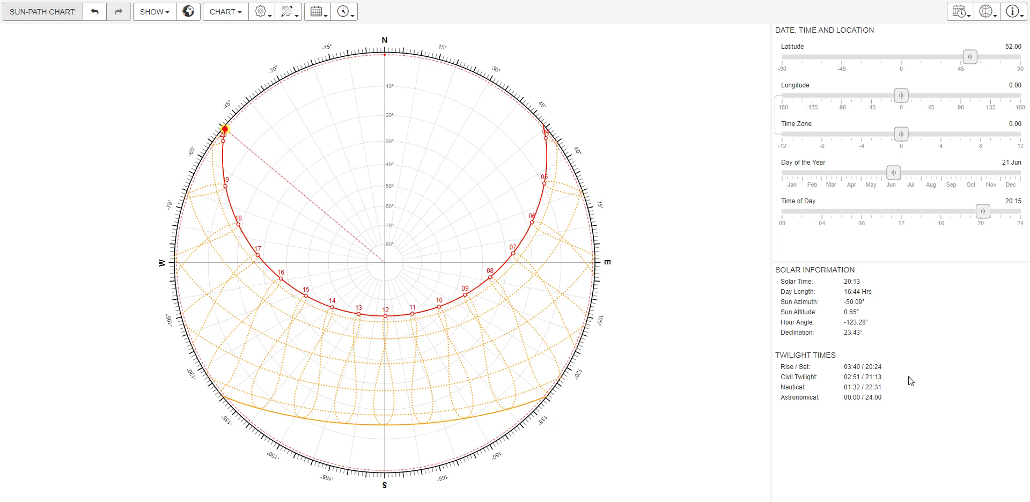
Step: Jump the date to the autumn equinox, then the spring equinox, then the 21 Dec winter solstice
{"action": "left_click", "coordinate": [960, 18]}
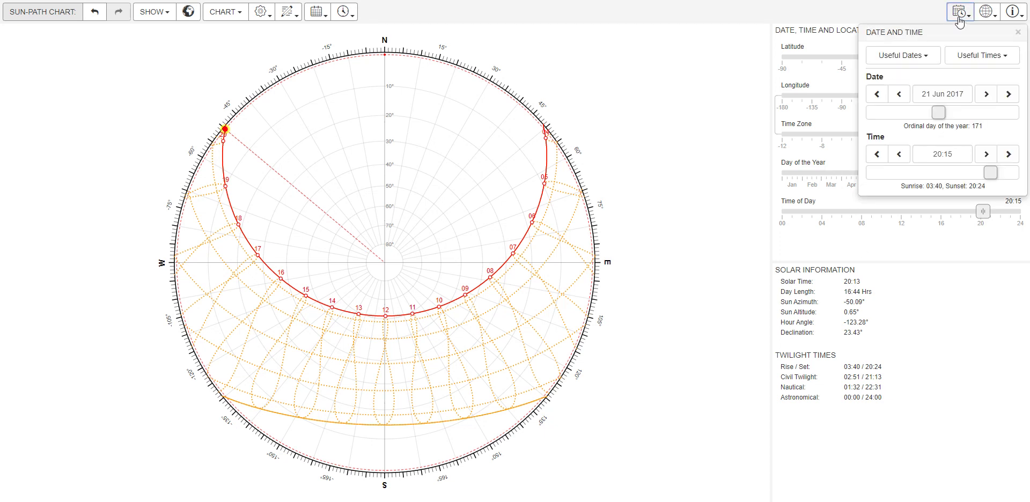
{"action": "left_click", "coordinate": [934, 54]}
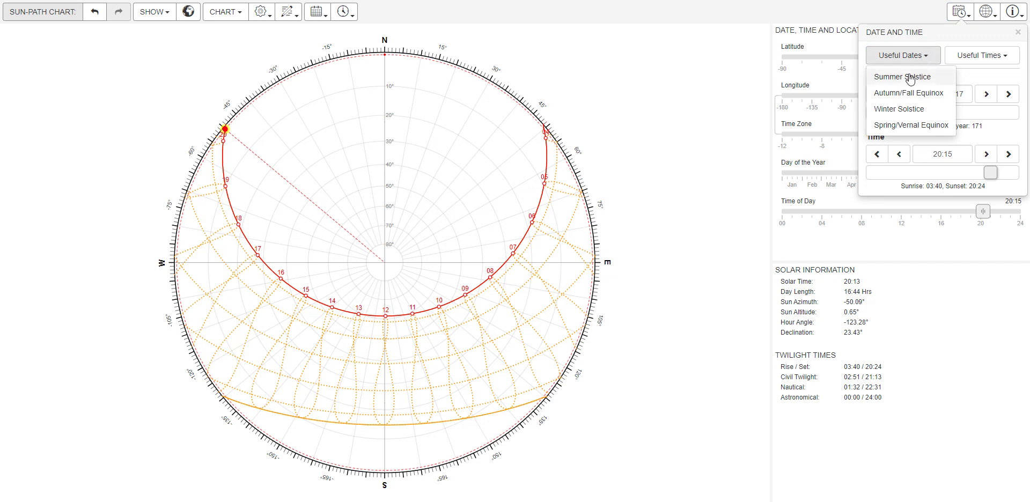
{"action": "left_click", "coordinate": [912, 92]}
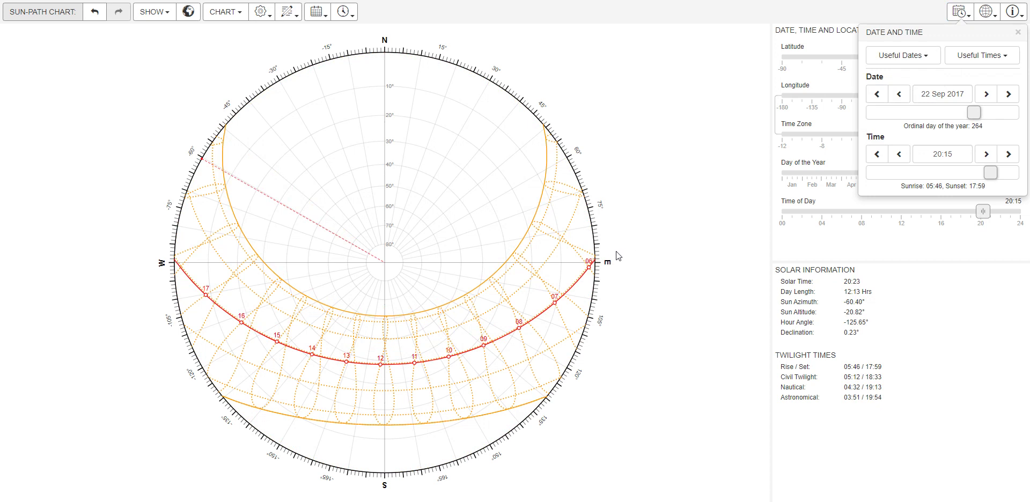
{"action": "left_click", "coordinate": [926, 63]}
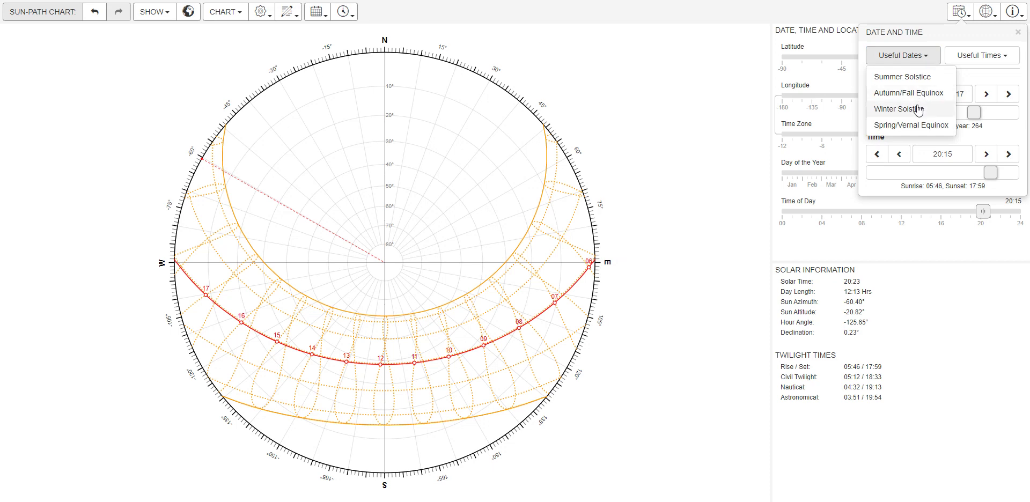
{"action": "left_click", "coordinate": [918, 125]}
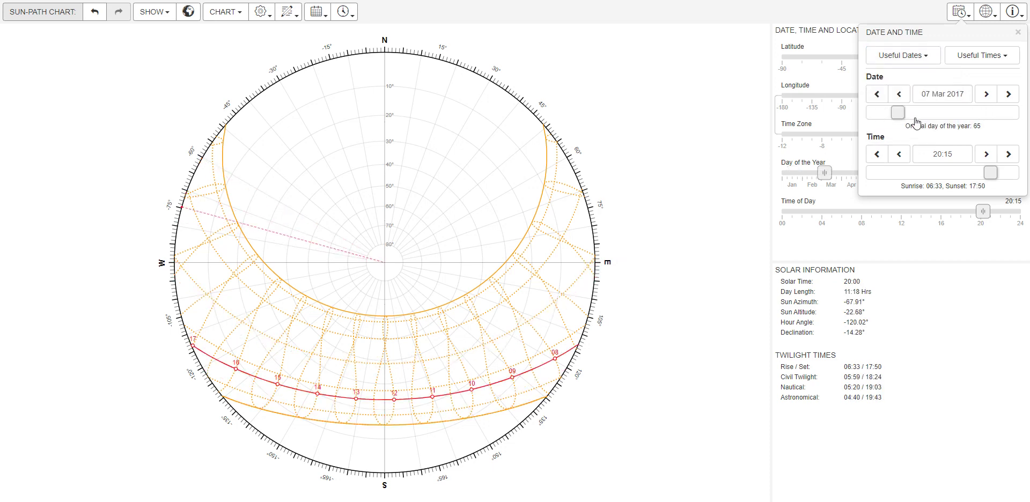
{"action": "left_click", "coordinate": [891, 58]}
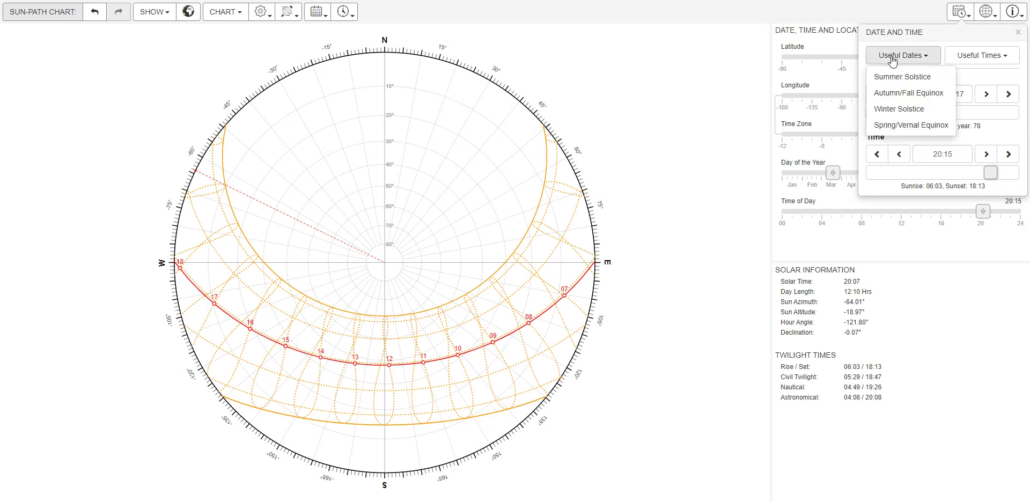
{"action": "left_click", "coordinate": [899, 109]}
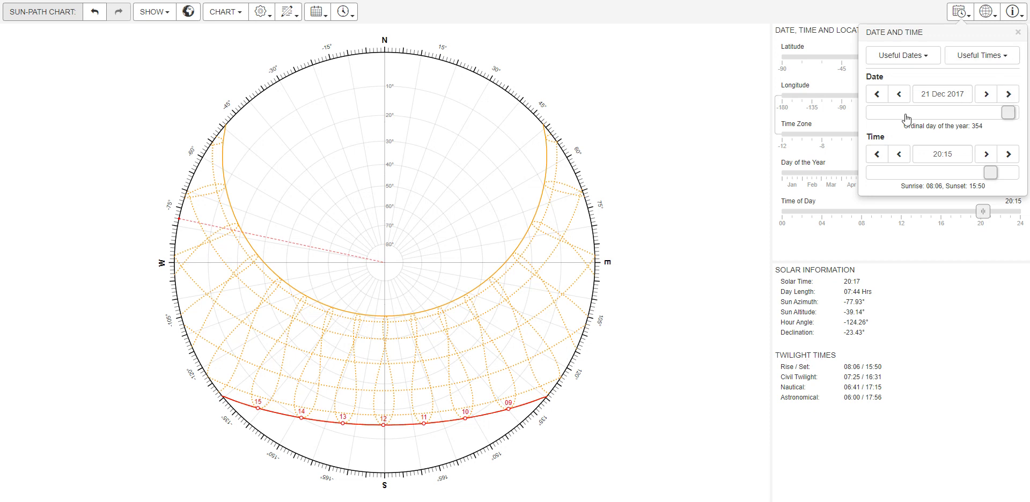
{"action": "left_click", "coordinate": [801, 134]}
{"action": "left_click_drag", "start_coordinate": [803, 134], "coordinate": [902, 134]}
{"action": "mouse_move", "coordinate": [1013, 174]}
{"action": "left_mouse_down"}
{"action": "mouse_move", "coordinate": [1001, 177]}
{"action": "mouse_move", "coordinate": [1014, 174]}
{"action": "left_mouse_up"}
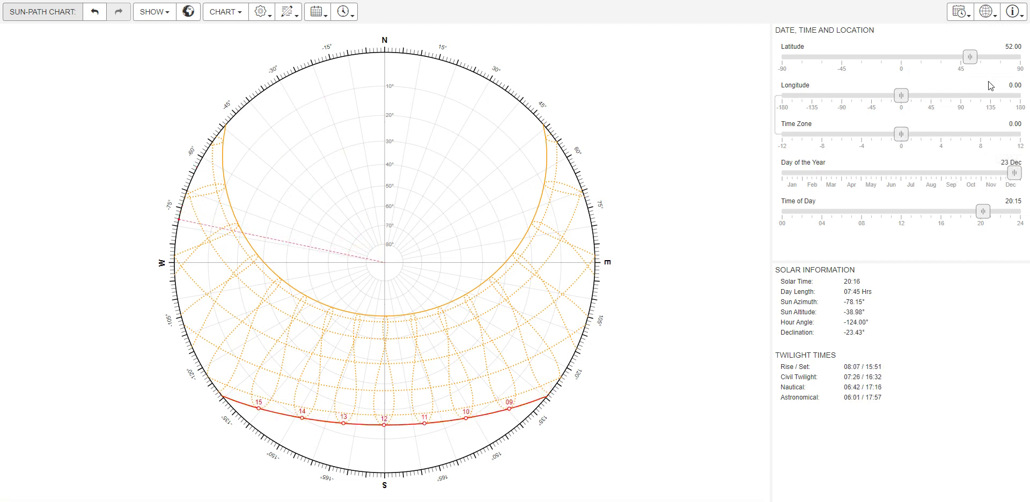
{"action": "left_click", "coordinate": [961, 12]}
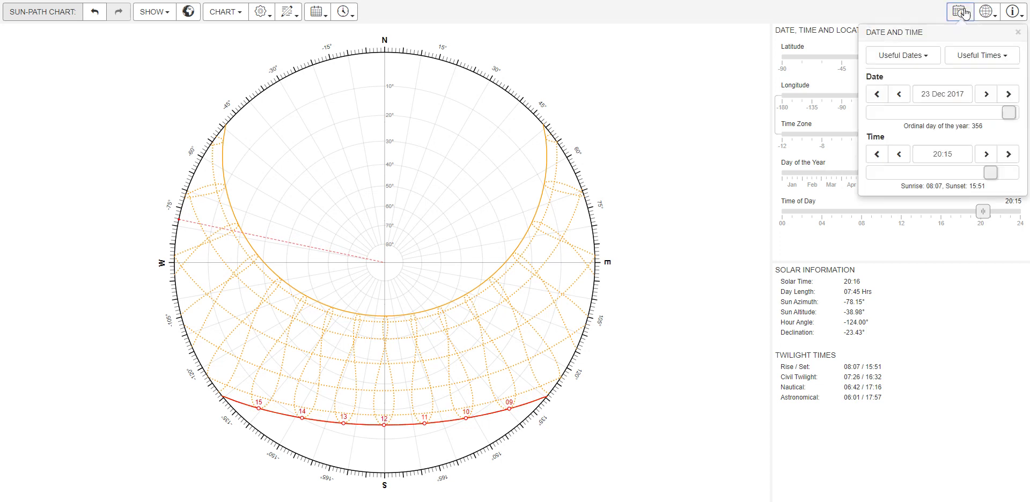
{"action": "left_click", "coordinate": [922, 63]}
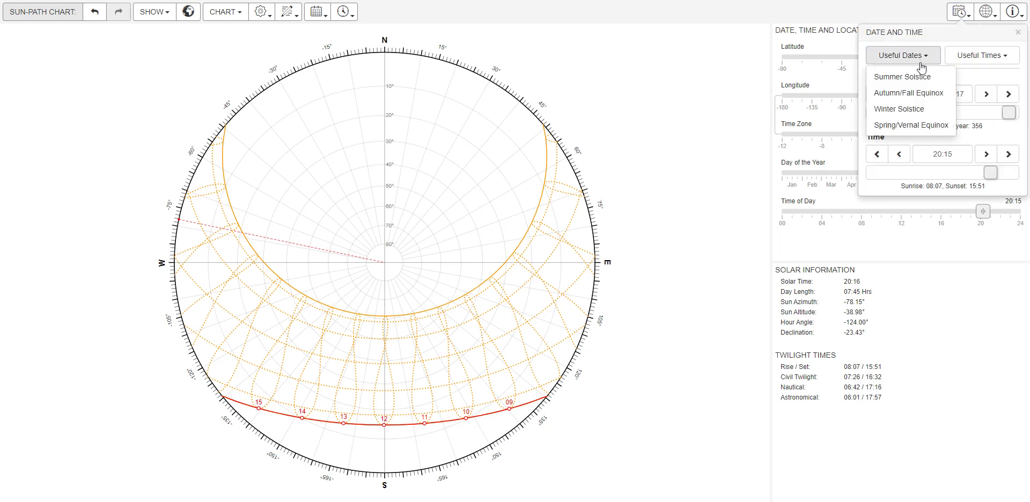
{"action": "left_click", "coordinate": [919, 108]}
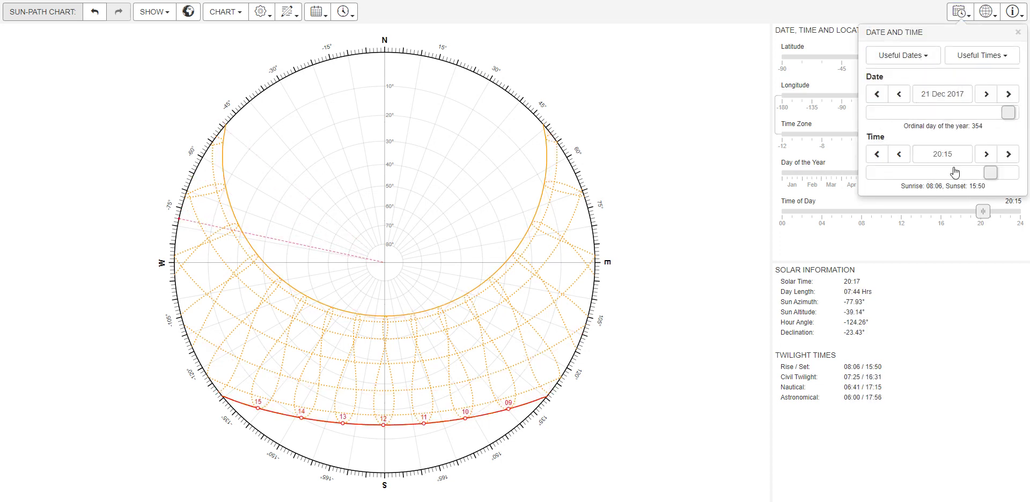
Step: Set the 21 Dec time to exactly 12:00 and highlight the 14.63° sun altitude
{"action": "left_click_drag", "start_coordinate": [991, 172], "coordinate": [943, 175]}
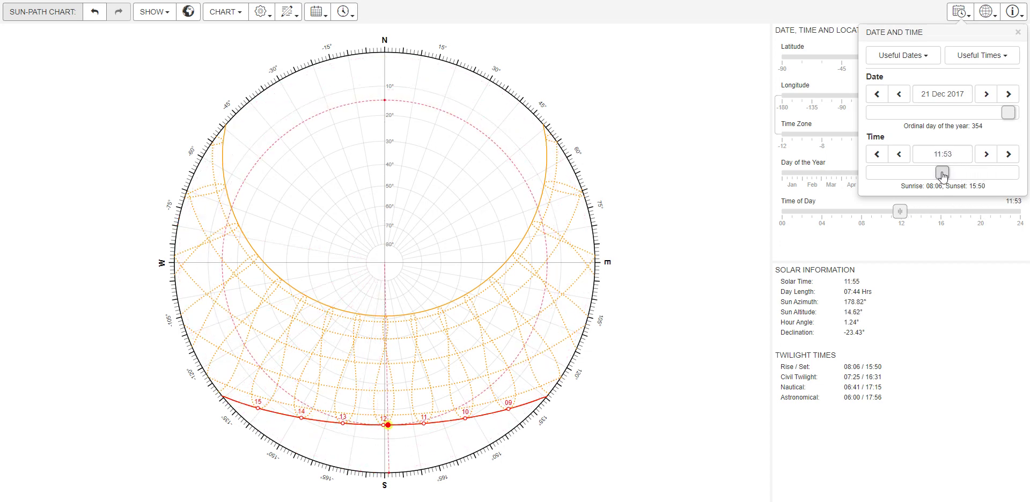
{"action": "left_click", "coordinate": [900, 156]}
{"action": "left_click", "coordinate": [987, 154]}
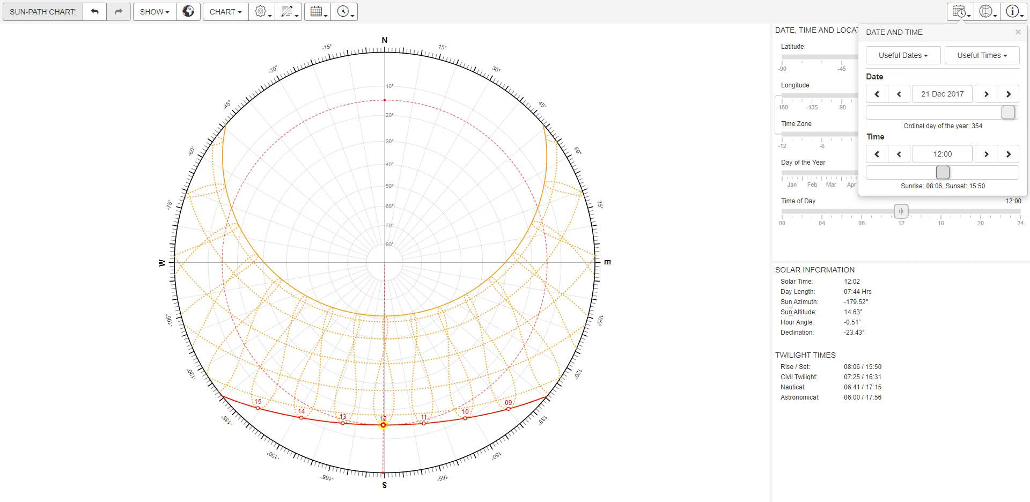
{"action": "left_click", "coordinate": [813, 311]}
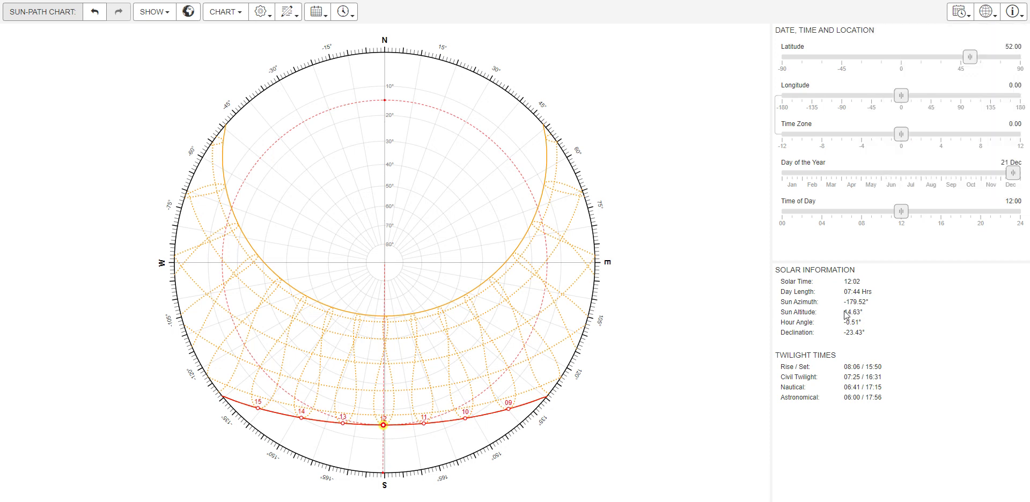
{"action": "left_click_drag", "start_coordinate": [861, 312], "coordinate": [782, 312]}
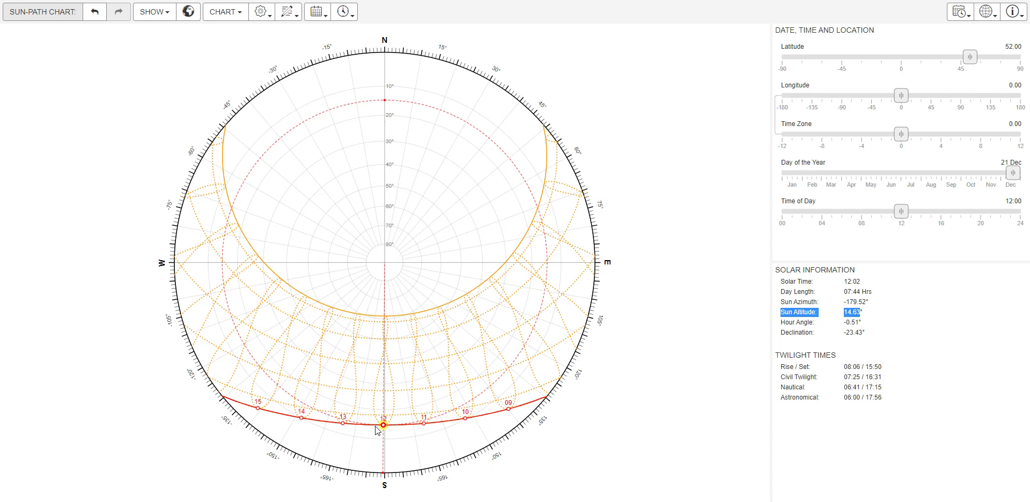
Step: Return to the andrewmarsh.com Web Applications page and scroll back up the list
{"action": "left_click", "coordinate": [564, 0]}
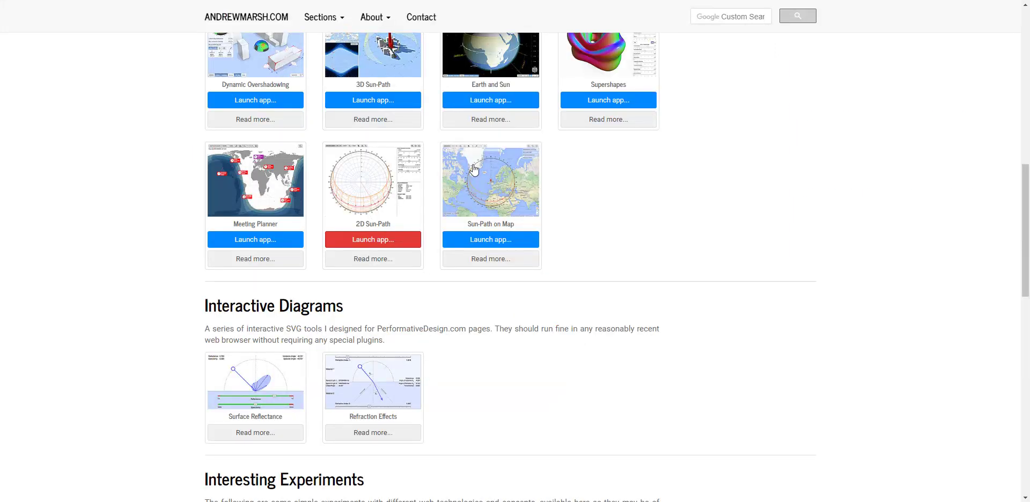
{"action": "scroll", "coordinate": [475, 187], "scroll_direction": "up", "scroll_amount": 7}
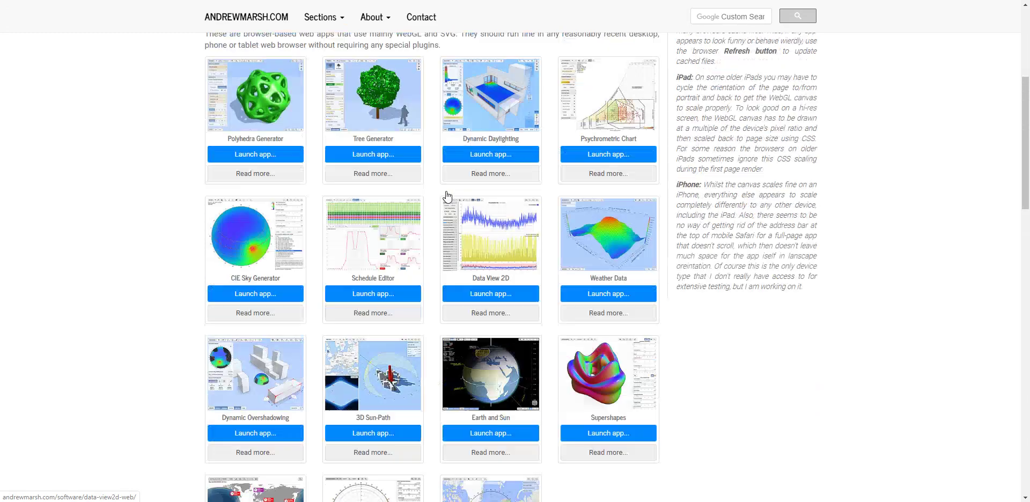
{"action": "scroll", "coordinate": [447, 197], "scroll_direction": "up", "scroll_amount": 1}
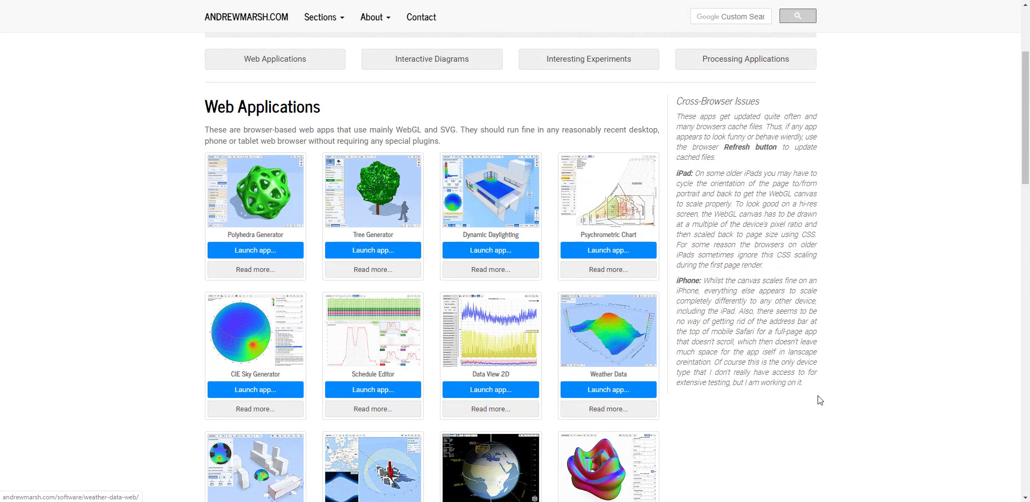
{"action": "left_click", "coordinate": [919, 501]}
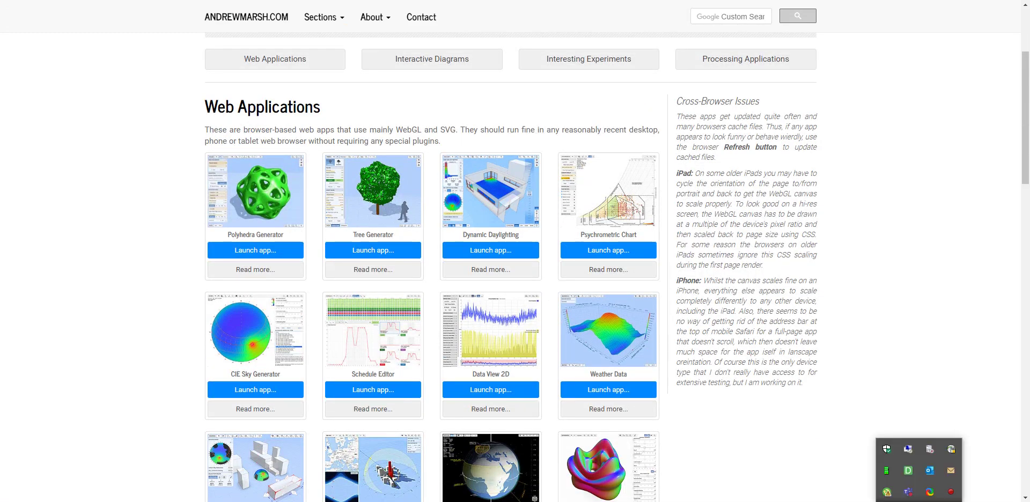